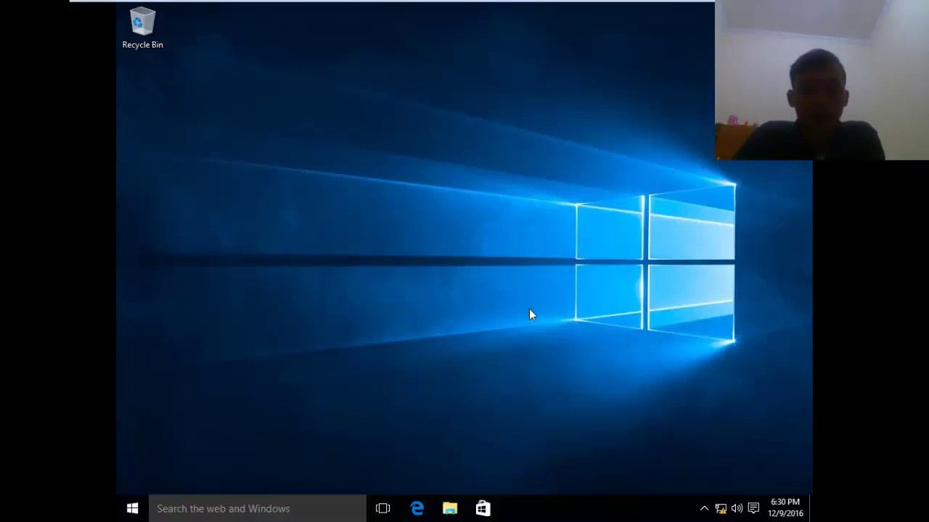
Search Windows for secpol.msc and open the Local Security Policy console.
left_click(132, 510)
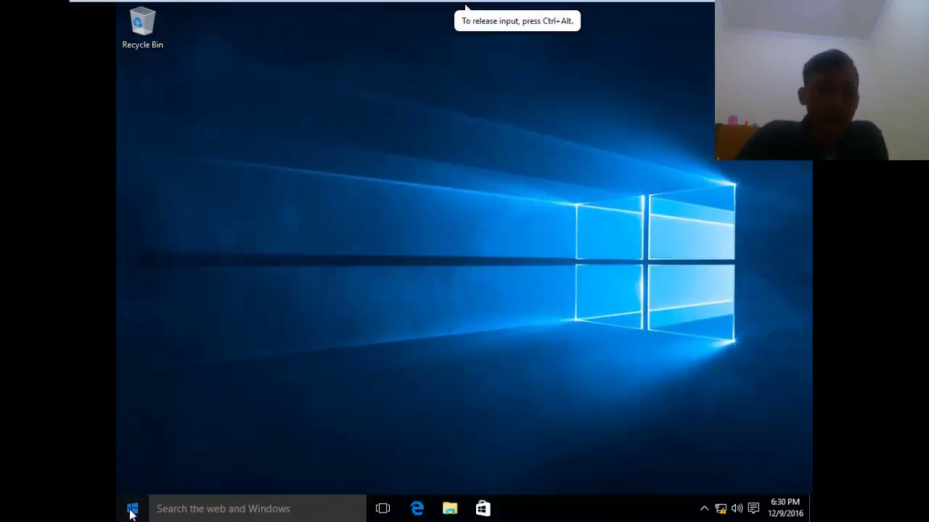
left_click(132, 510)
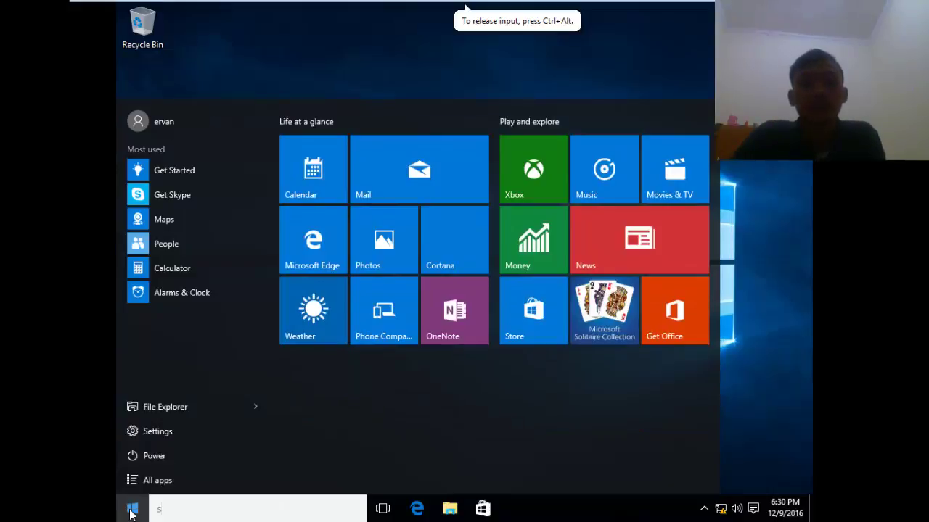
type("s")
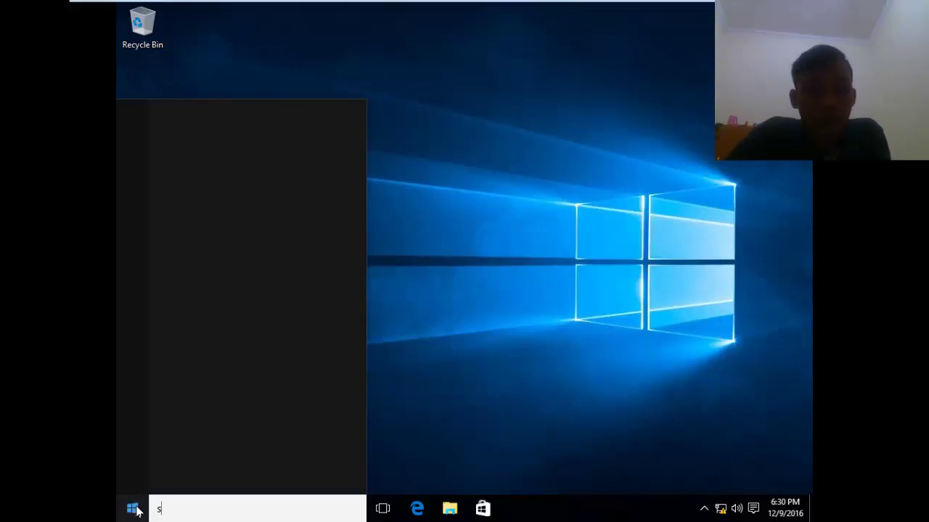
type("e")
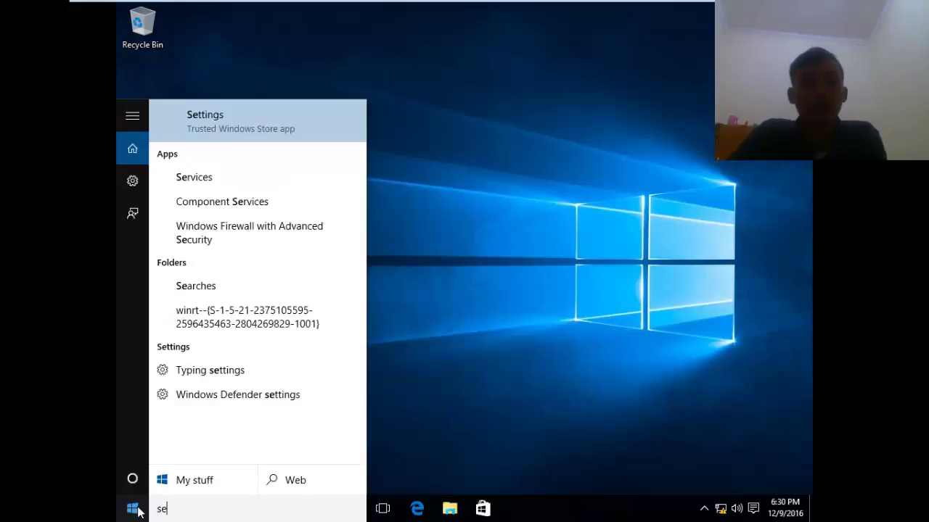
type("cpo")
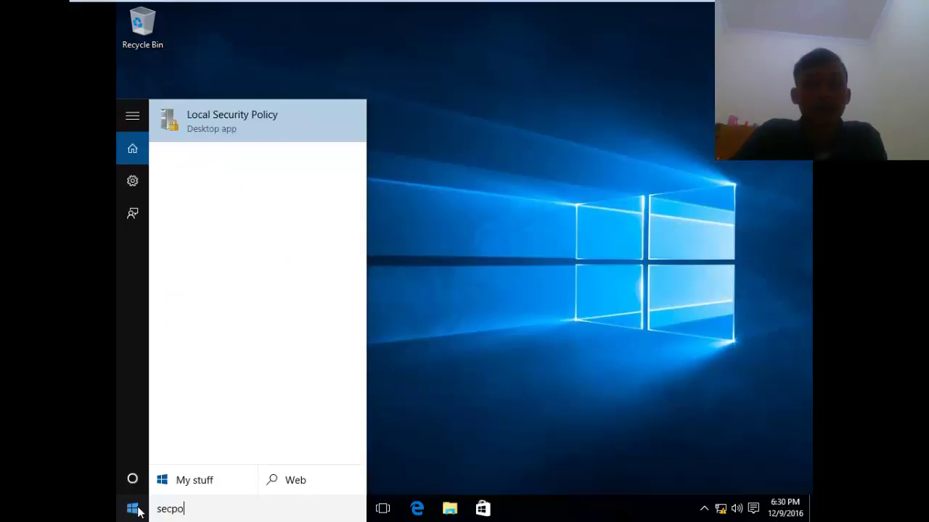
type("l.msc")
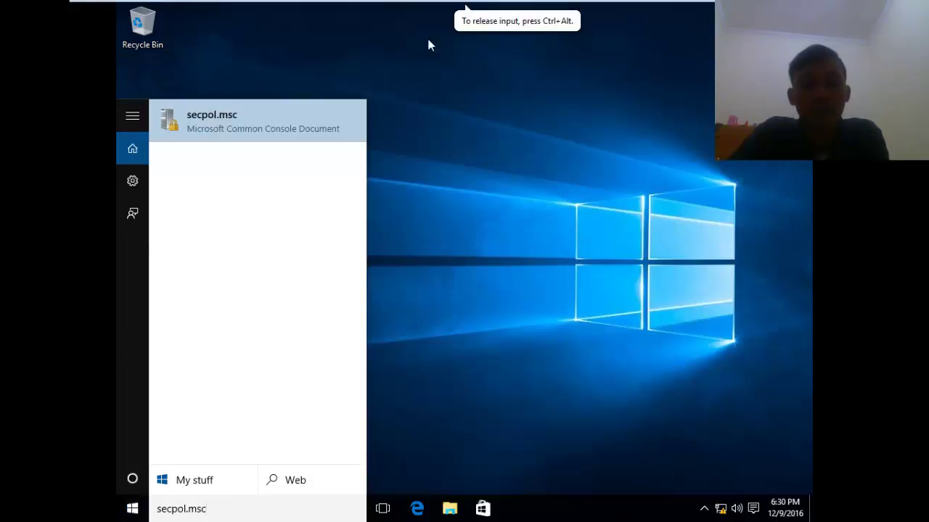
left_click(278, 125)
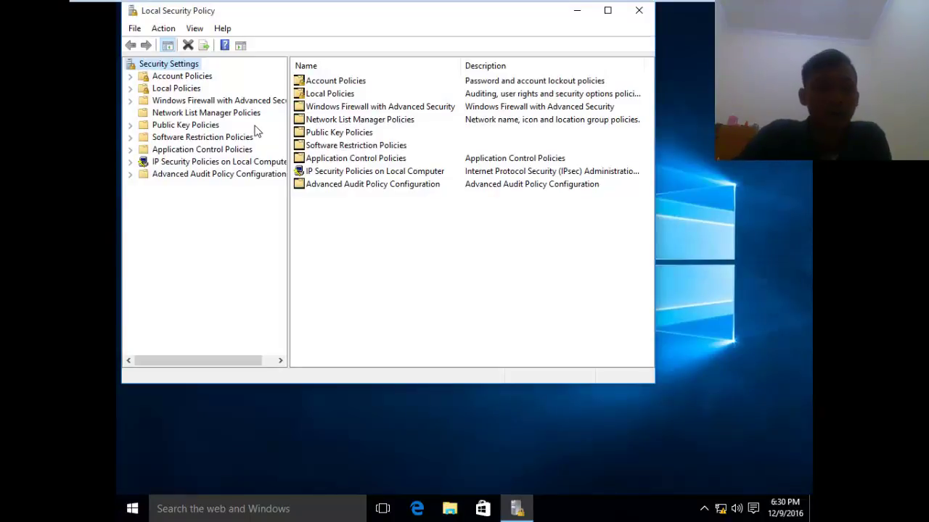
Show AppLocker's Executable Rules under Application Control Policies.
left_click(175, 150)
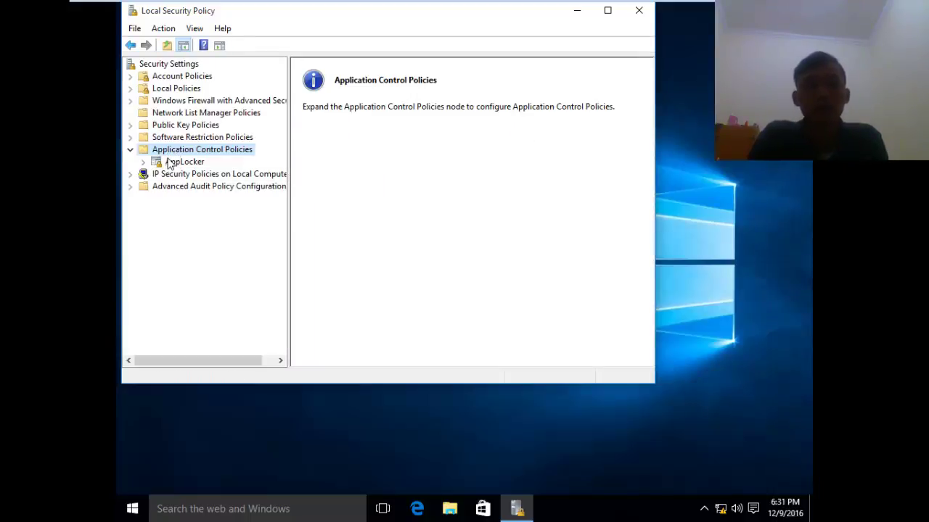
left_click(185, 162)
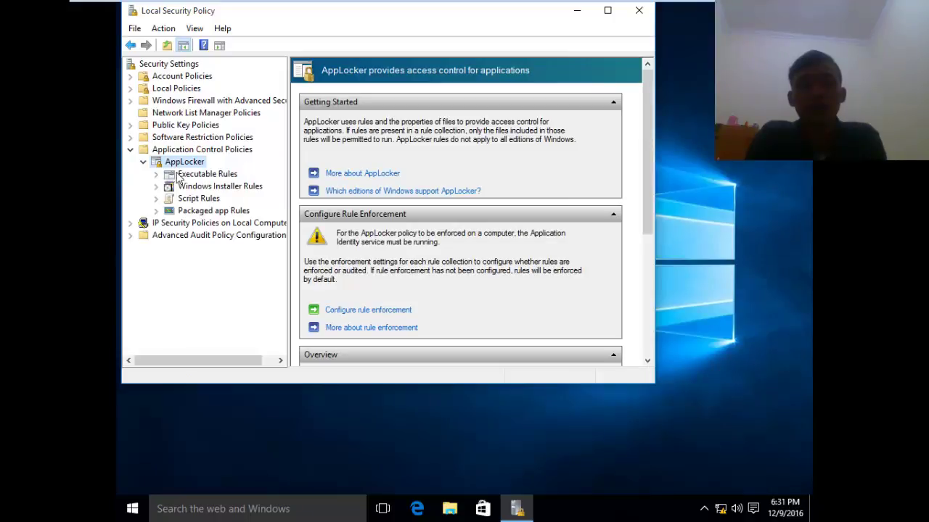
left_click(179, 179)
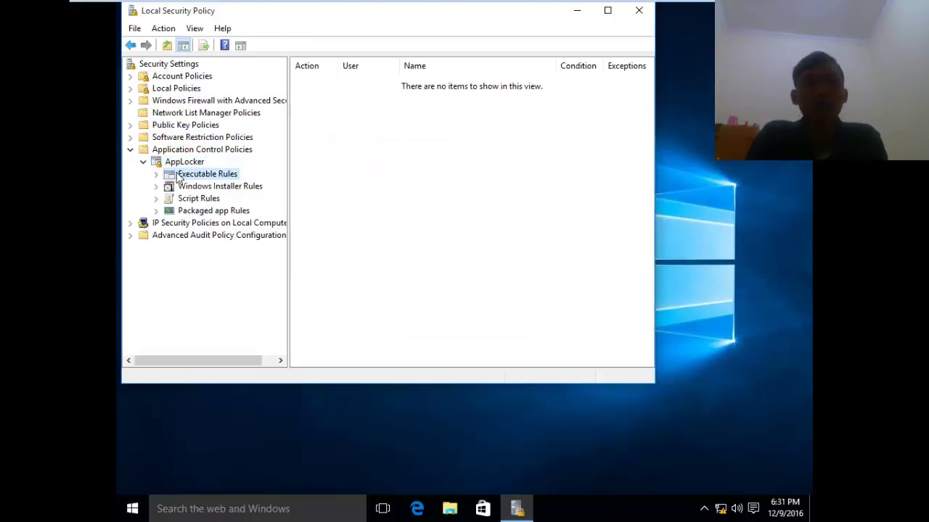
Start a new executable rule that allows Everyone and uses Publisher as its primary condition.
right_click(433, 127)
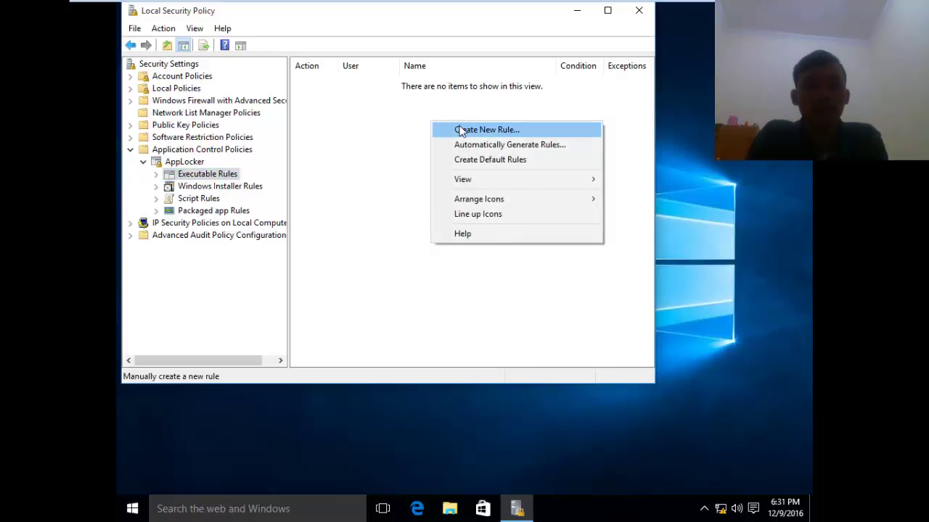
left_click(506, 135)
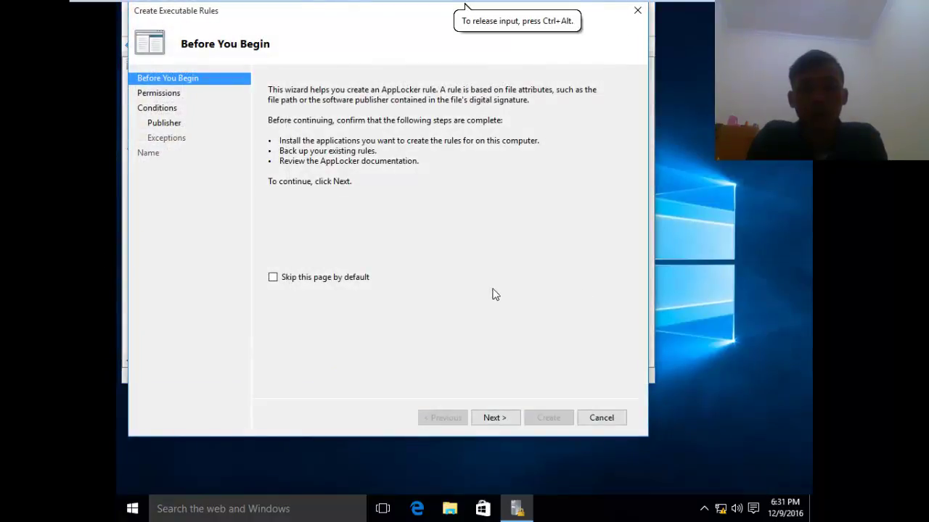
left_click(497, 418)
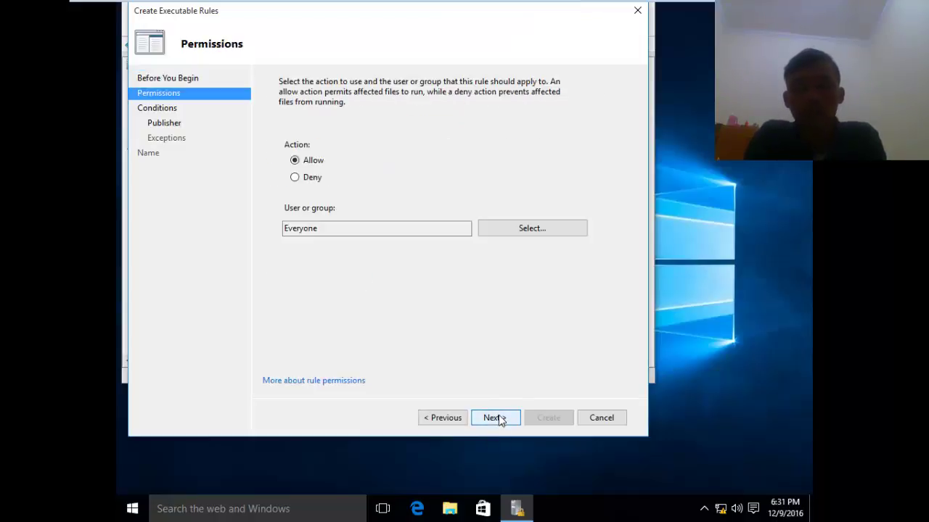
left_click(497, 419)
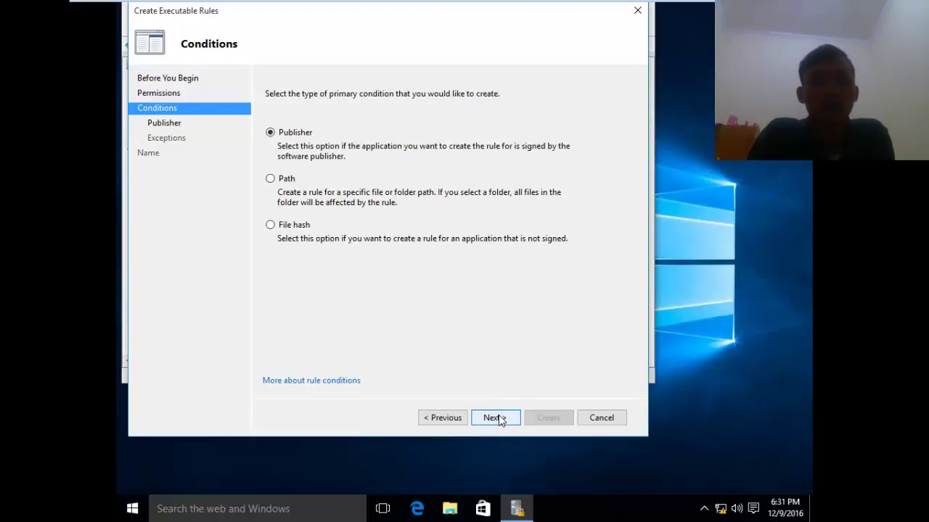
left_click(497, 418)
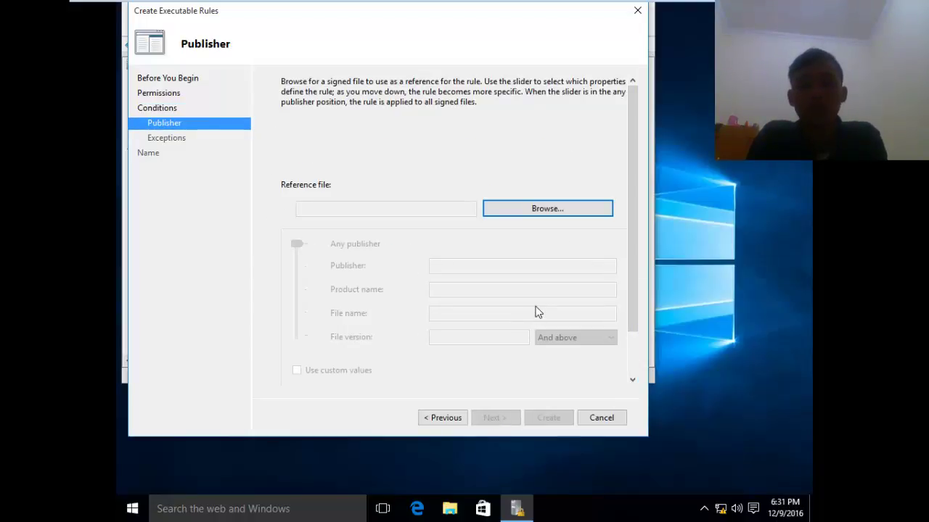
Set the rule's reference file to iexplore from C:\Program Files (x86)\Internet Explorer, with the publisher scope at File version.
left_click(490, 211)
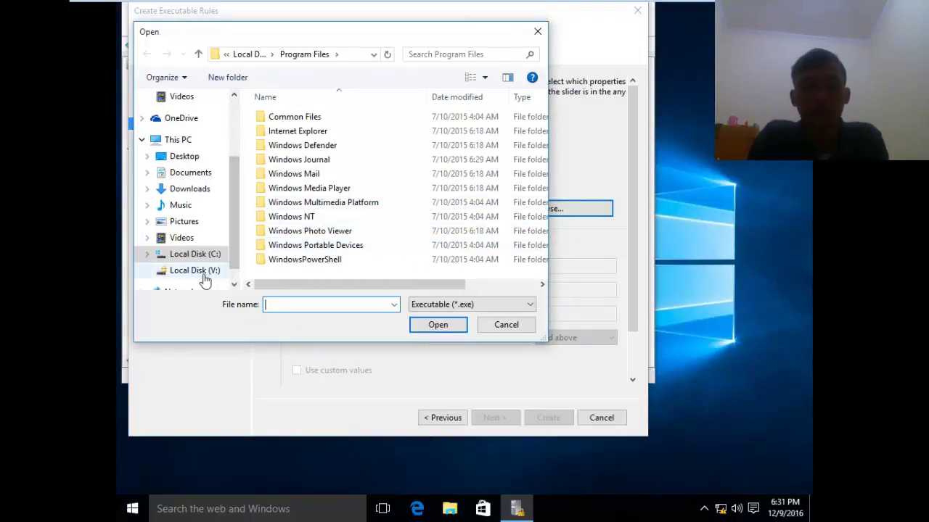
left_click(204, 267)
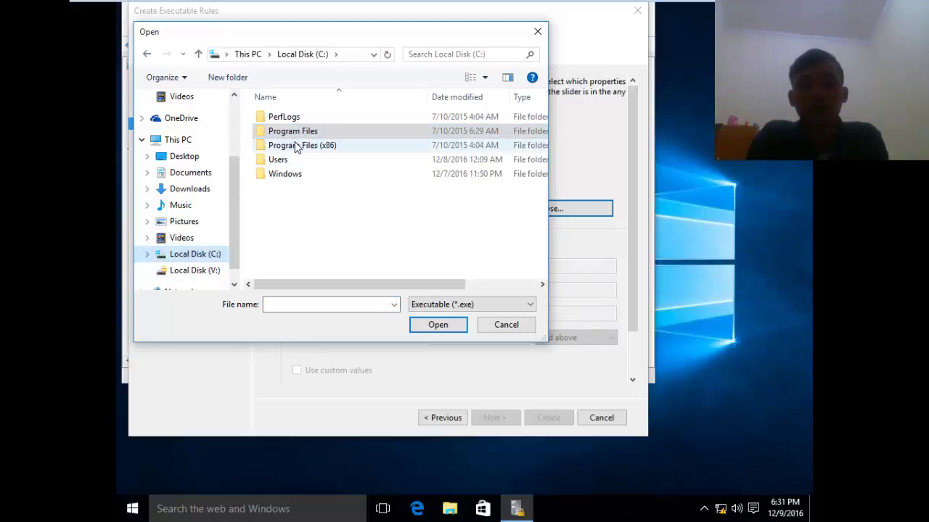
left_click(298, 147)
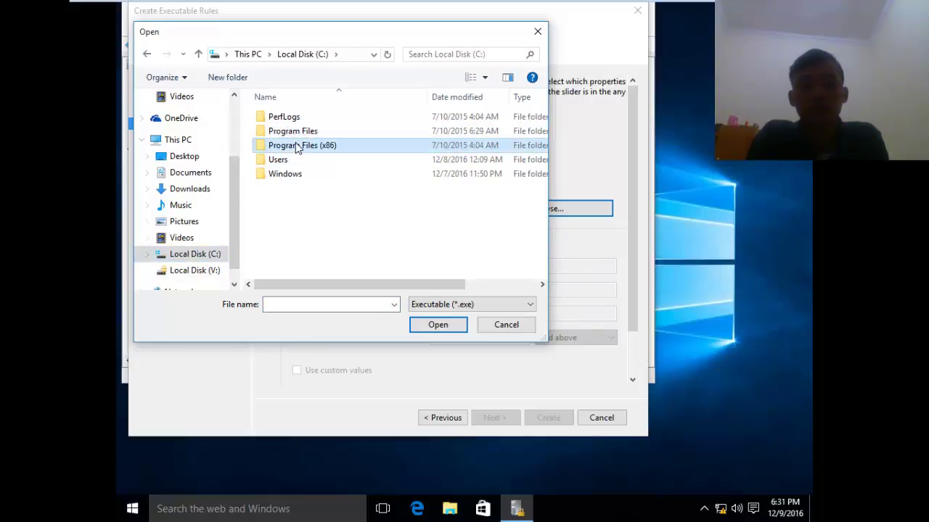
double_click(297, 147)
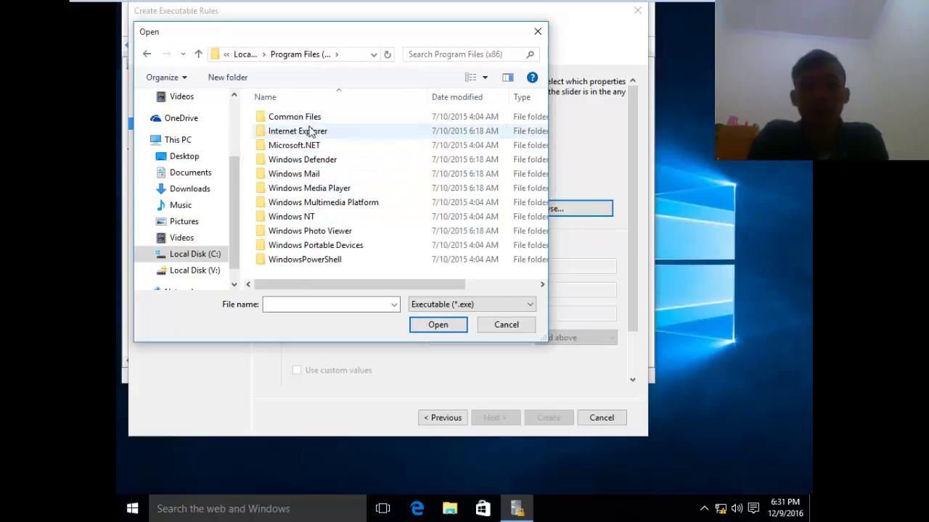
double_click(311, 133)
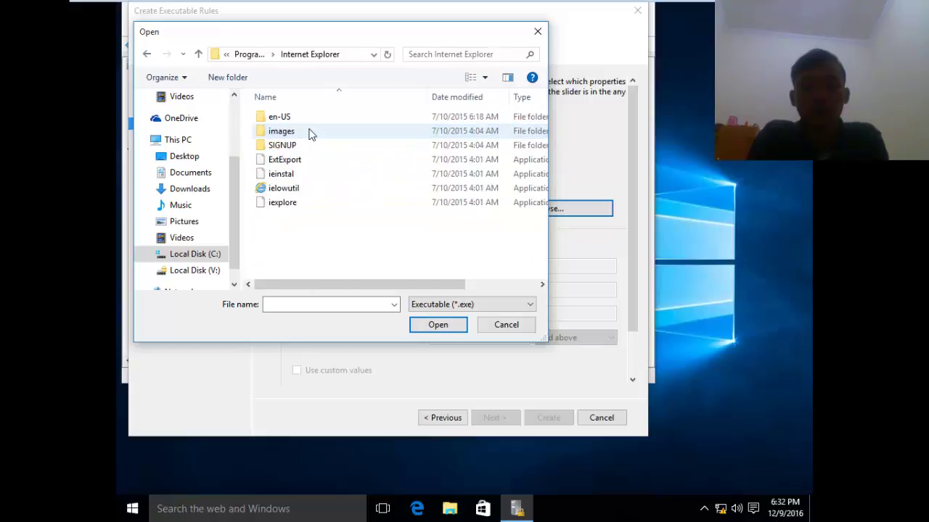
left_click(313, 206)
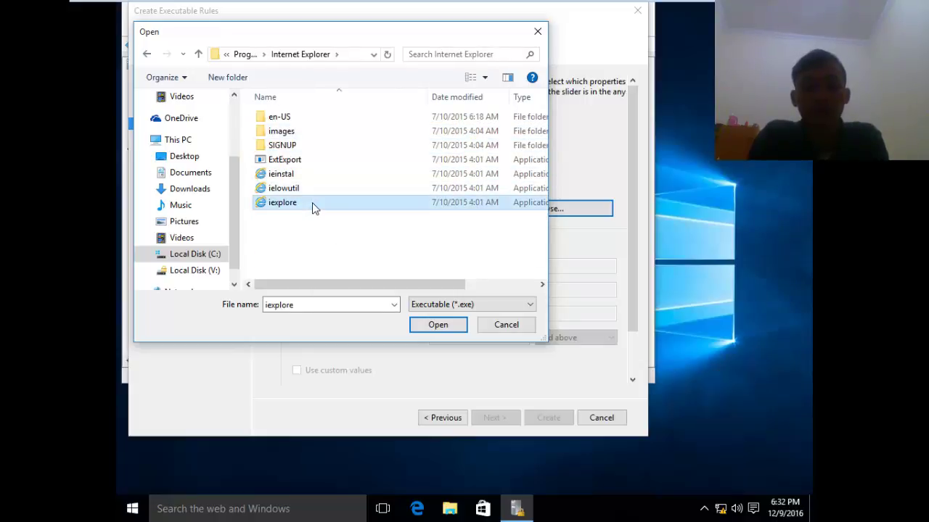
left_click(438, 325)
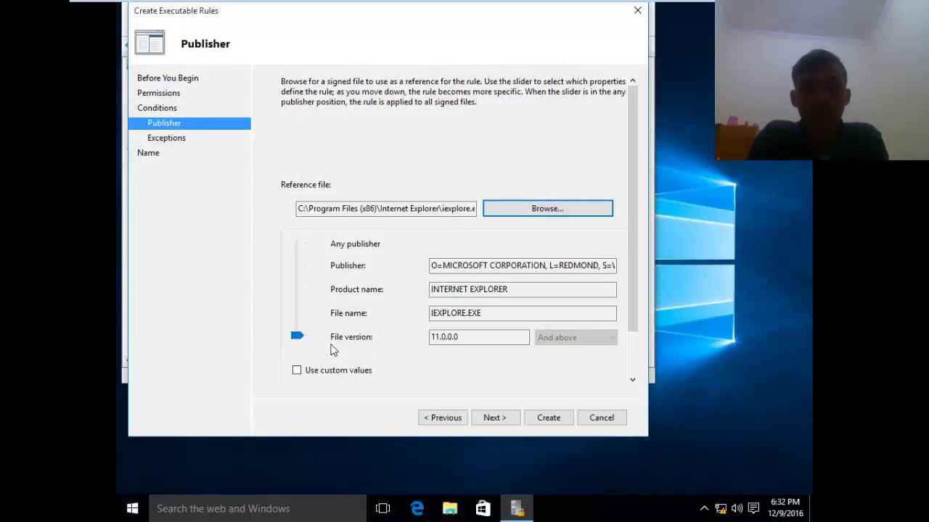
left_click(298, 338)
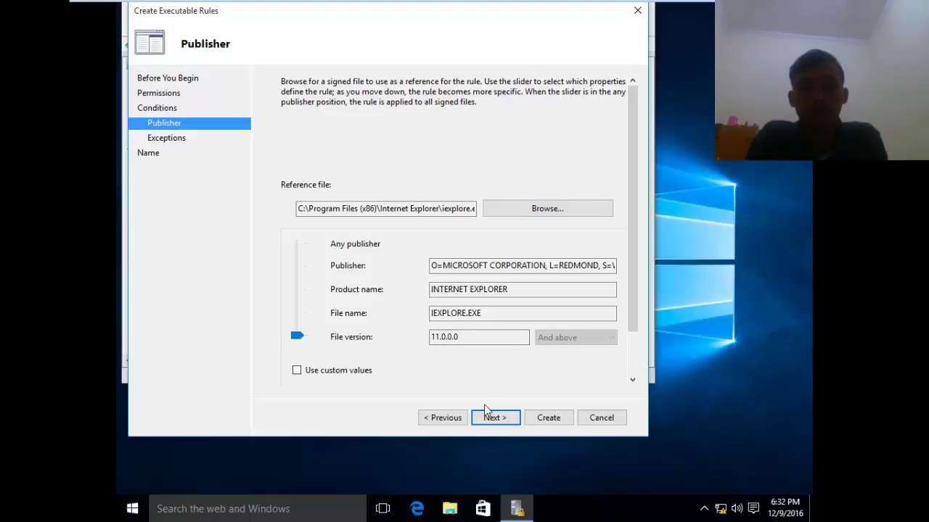
Try to create the Internet Explorer rule without exceptions and with its suggested name, also creating the default rules.
left_click(490, 423)
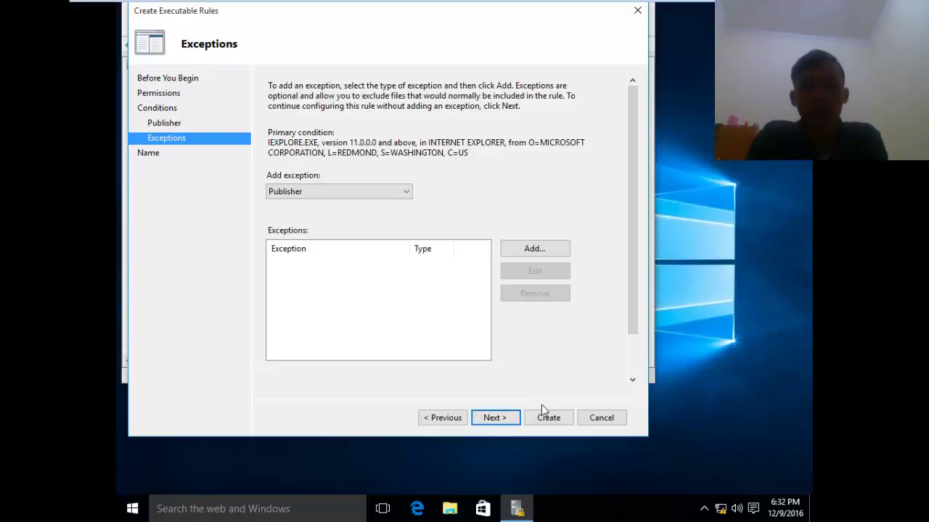
left_click(494, 427)
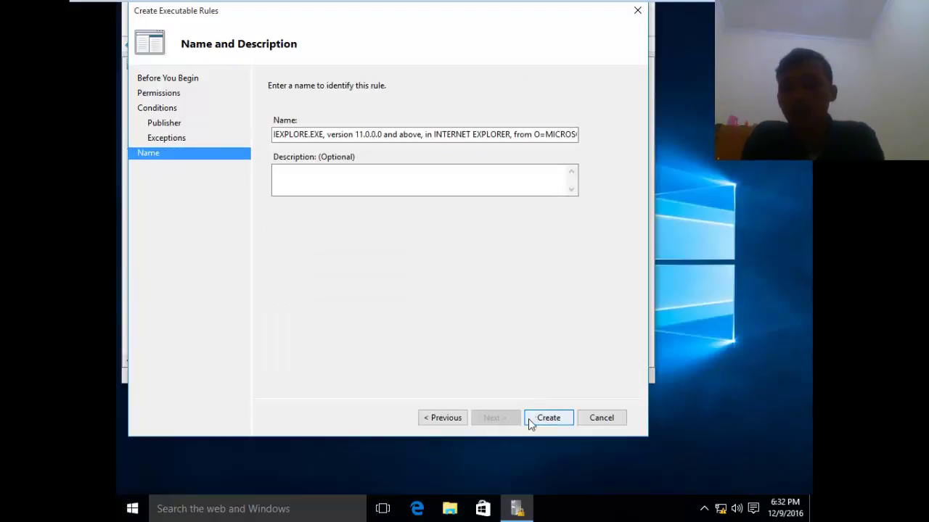
left_click(545, 419)
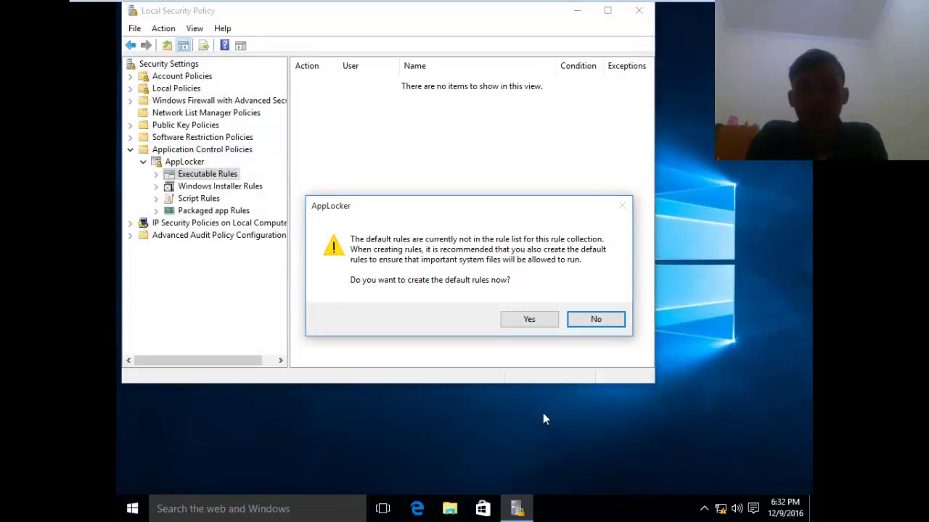
left_click(532, 323)
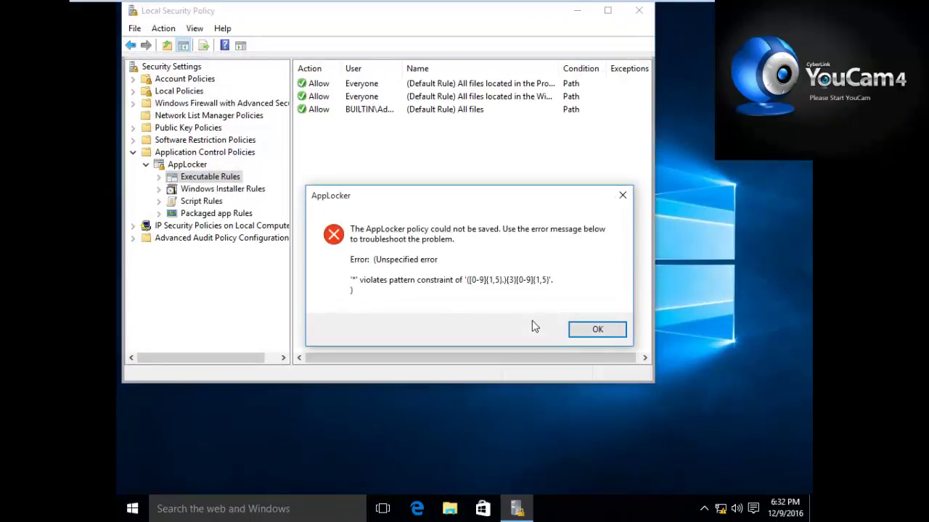
left_click(599, 331)
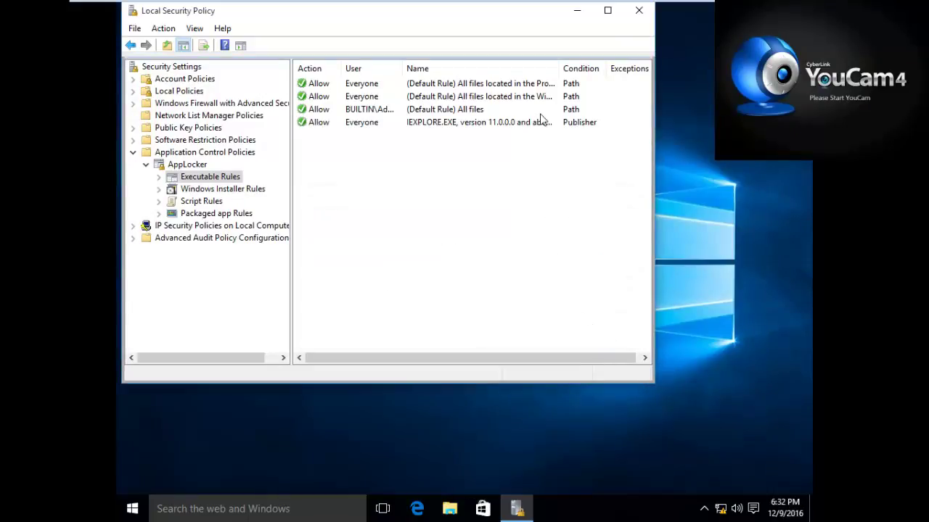
Delete the IEXPLORE.EXE publisher rule from the executable rules.
left_click(472, 128)
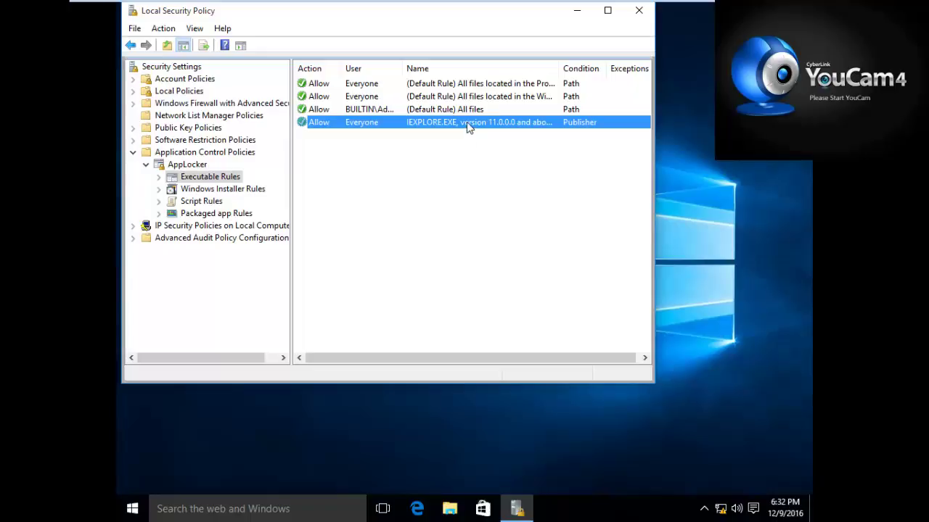
right_click(467, 121)
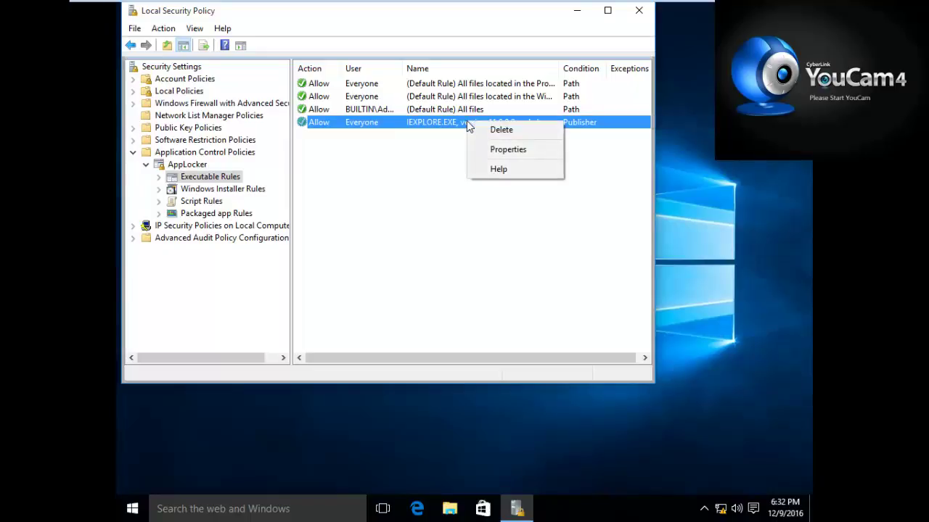
left_click(488, 129)
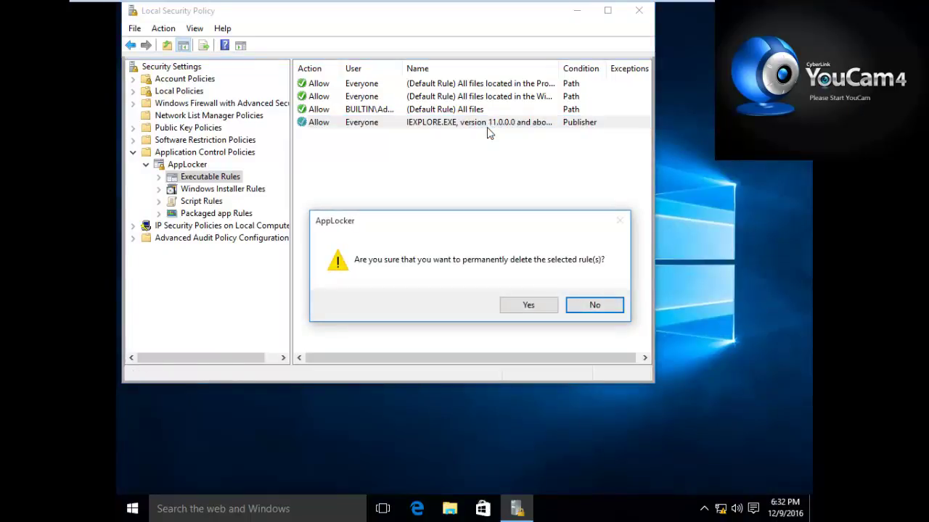
left_click(510, 306)
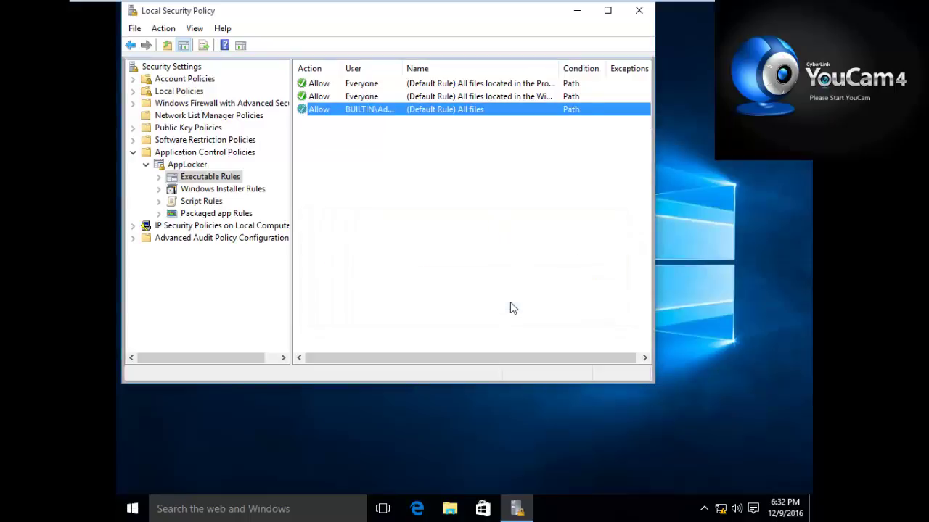
Delete all three default rules from the executable rules.
left_click_drag(479, 151, 478, 76)
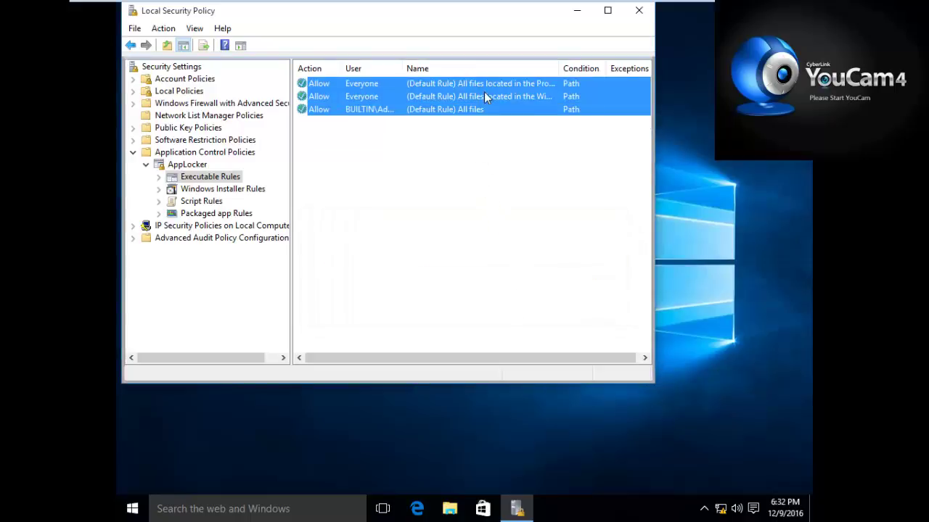
right_click(484, 92)
left_click(492, 99)
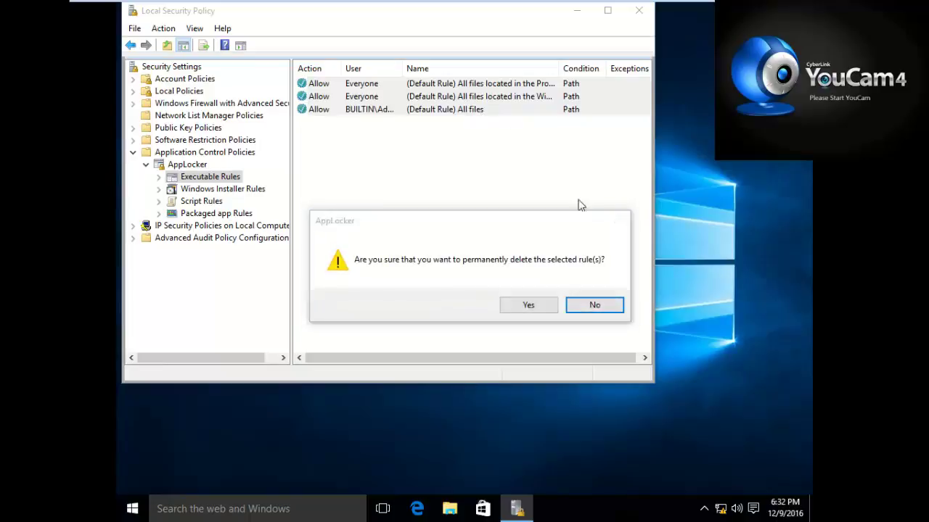
left_click(527, 309)
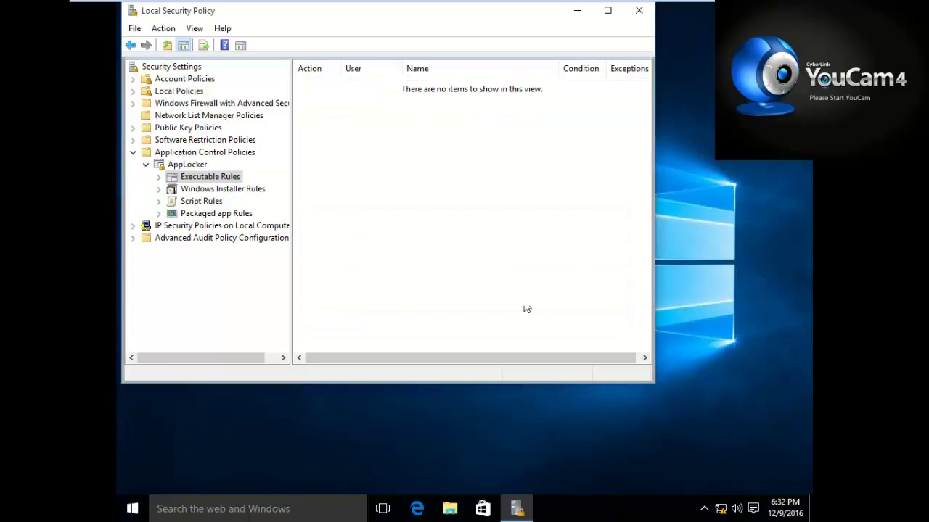
Start a new executable rule with the Deny action for Everyone and a Publisher condition.
right_click(492, 198)
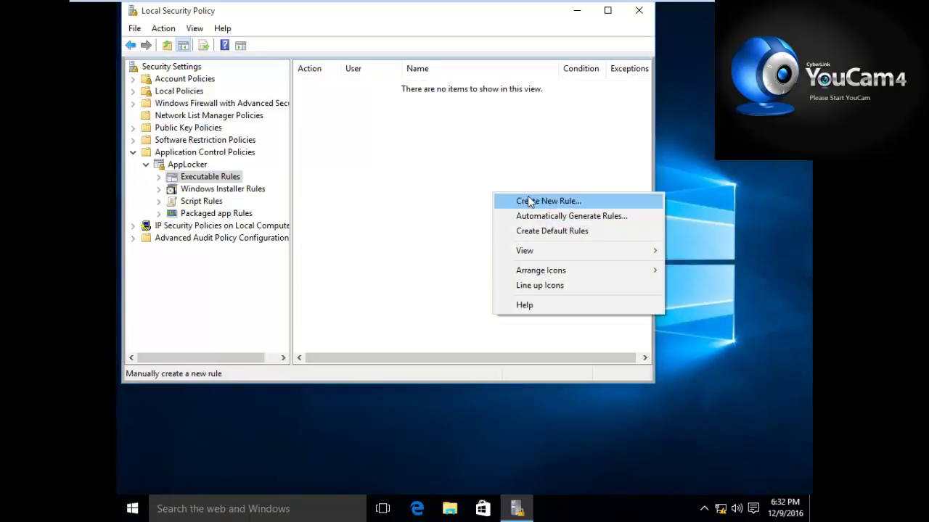
left_click(529, 201)
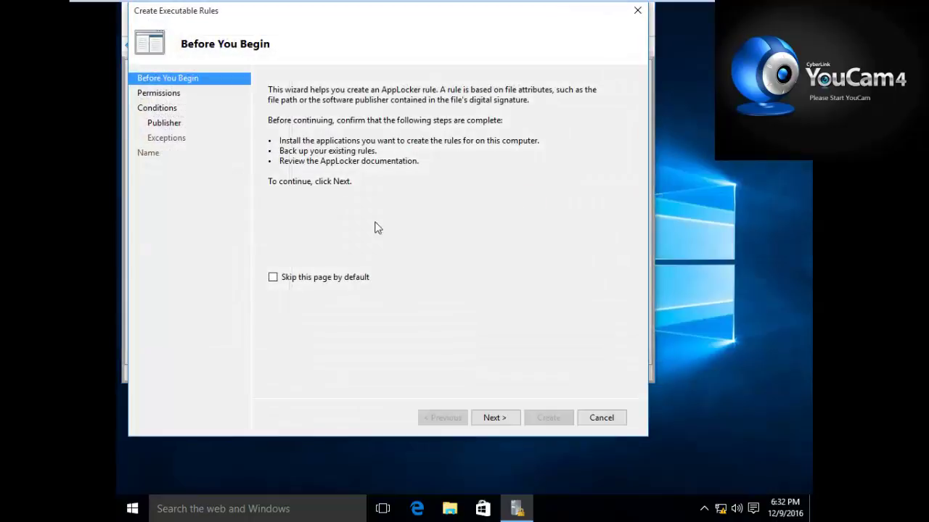
left_click(159, 95)
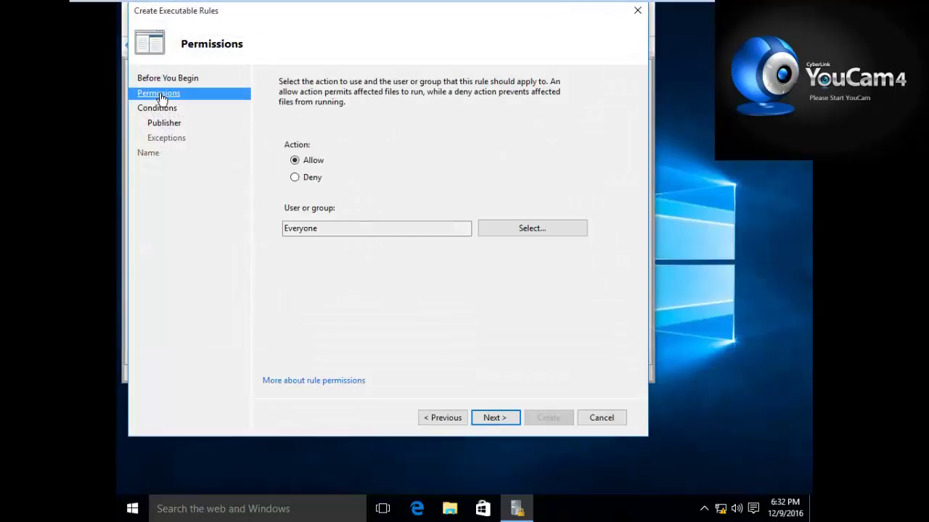
left_click(304, 181)
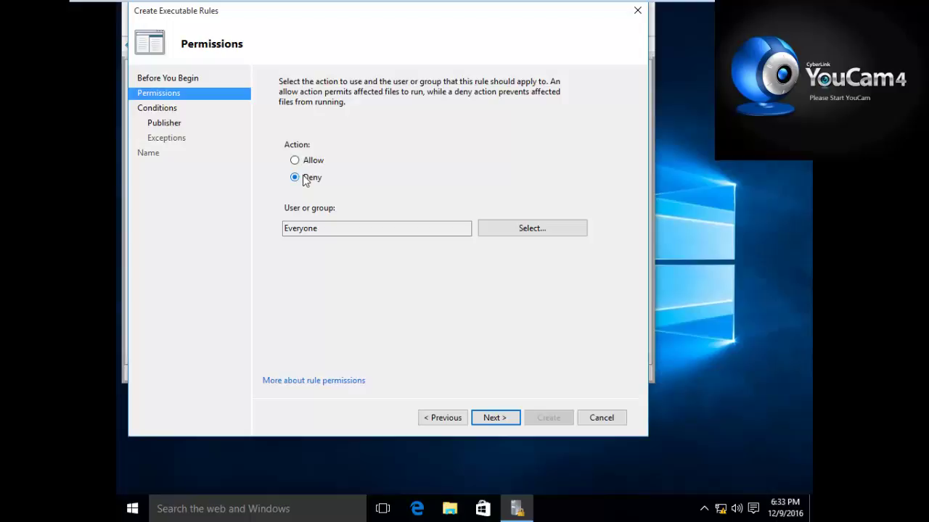
left_click(488, 415)
left_click(490, 417)
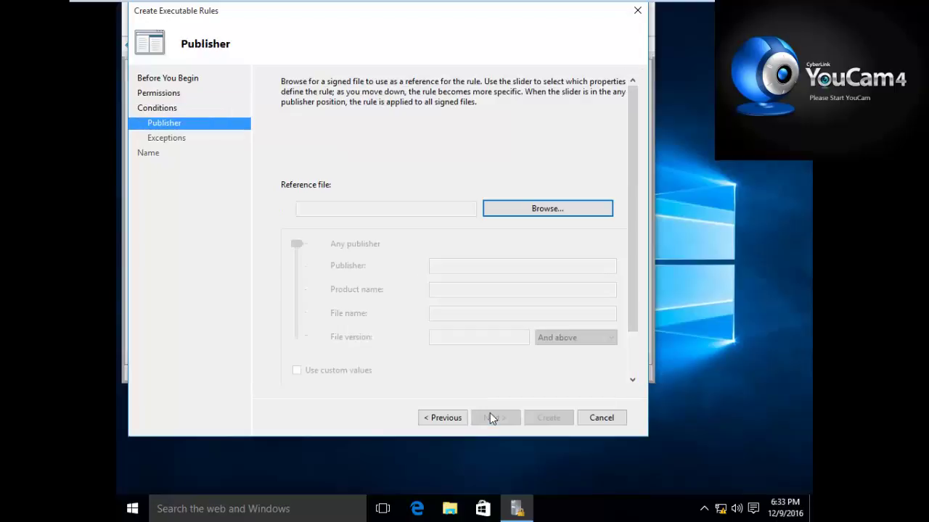
Set the rule's reference file to iexplore from C:\Program Files\Internet Explorer.
left_click(507, 209)
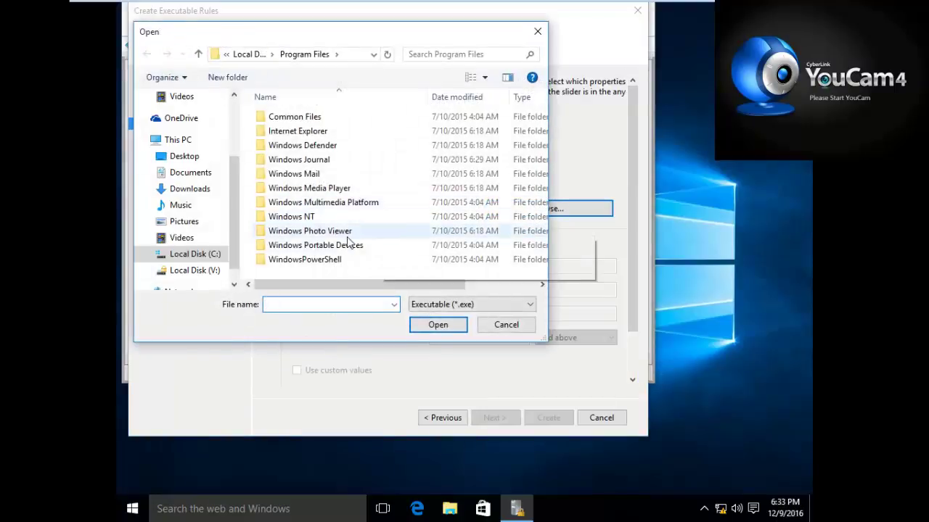
double_click(347, 131)
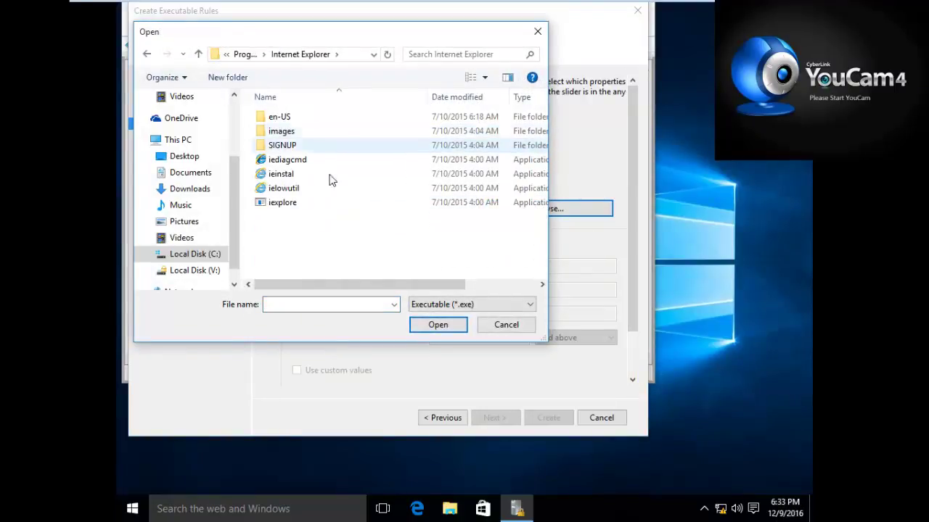
left_click(323, 204)
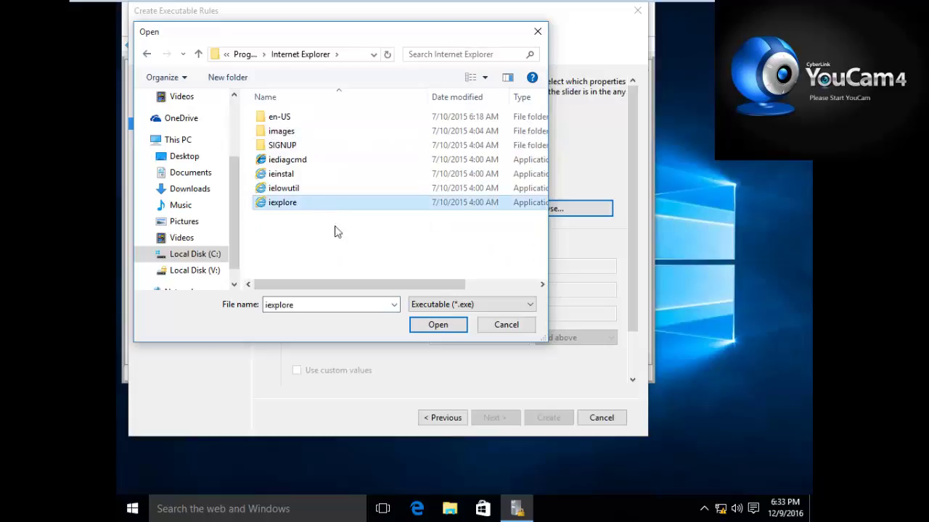
left_click(424, 325)
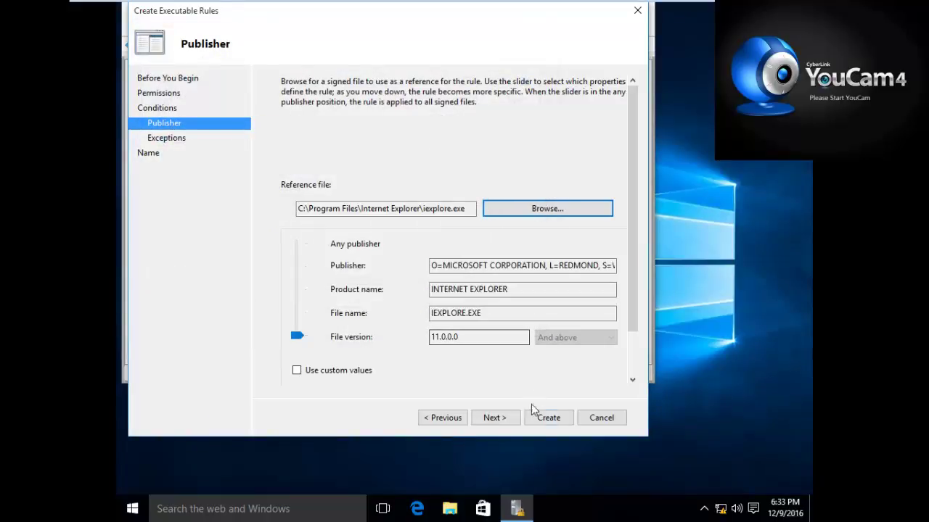
Create the deny rule without exceptions and with its suggested name, including the default rules, and close Local Security Policy.
left_click(504, 420)
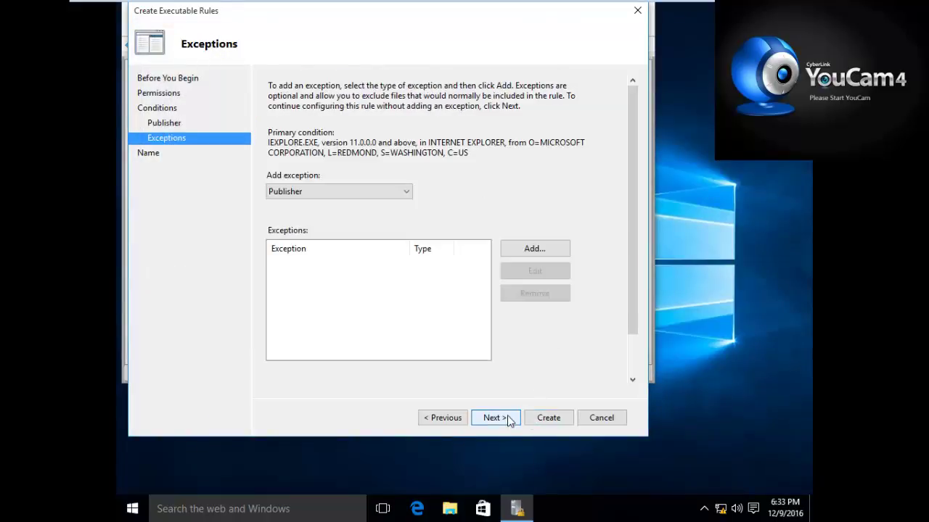
left_click(508, 419)
left_click(537, 417)
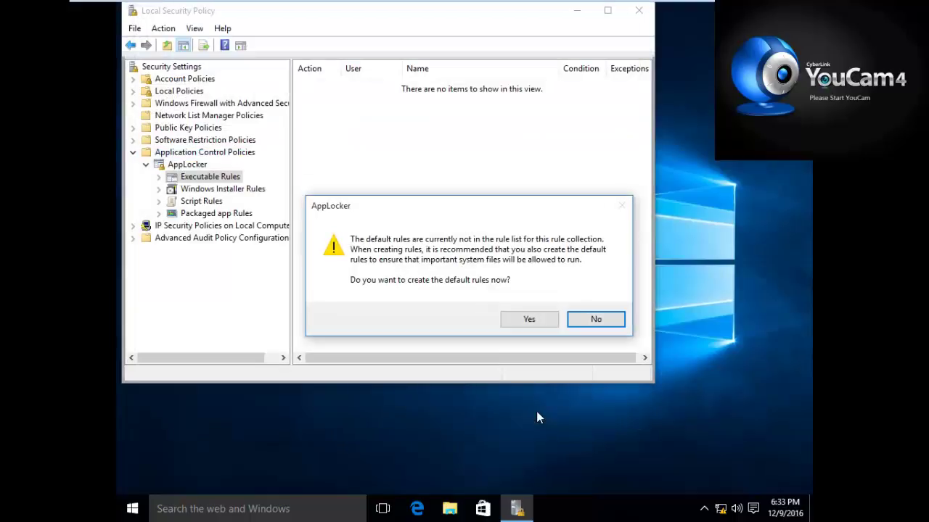
left_click(542, 322)
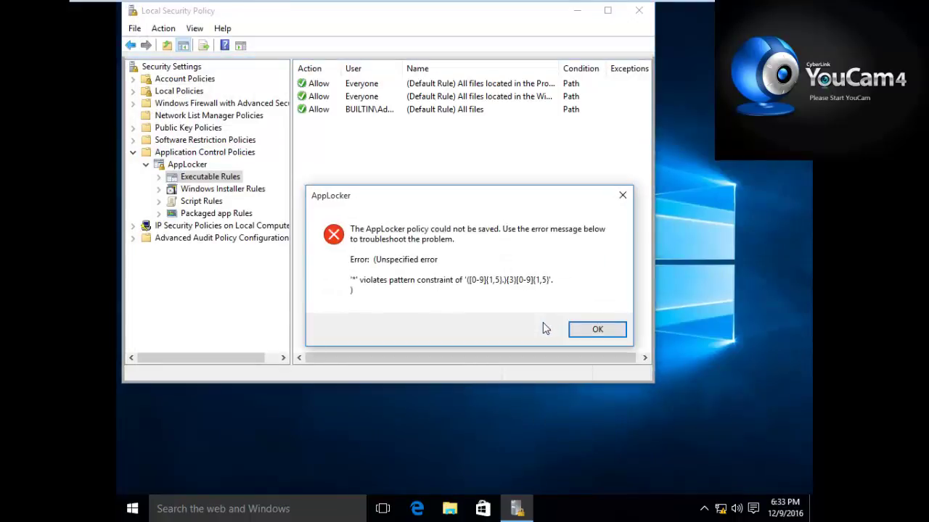
left_click(589, 330)
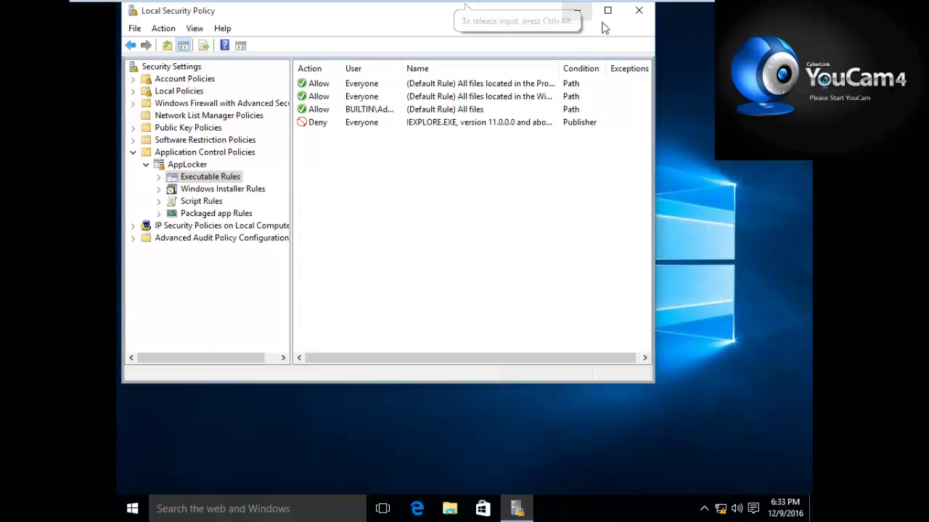
left_click(644, 17)
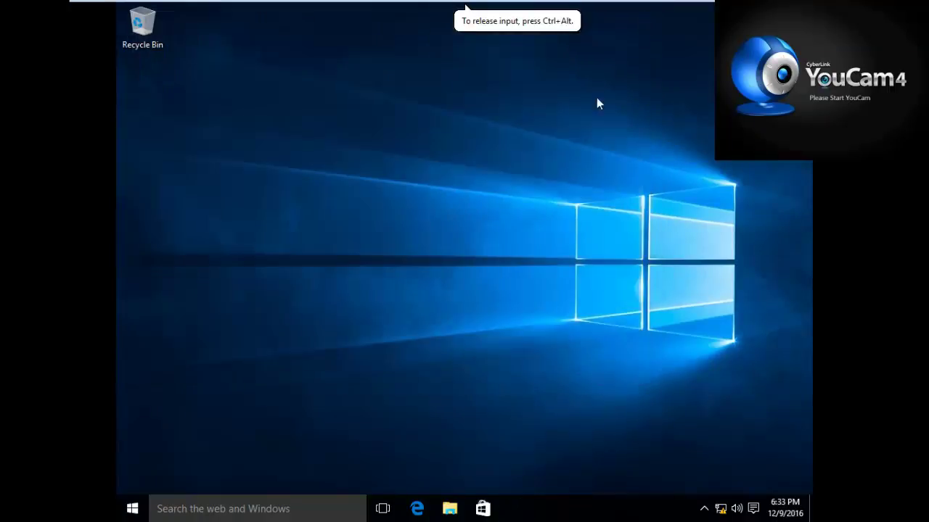
Search Windows for "serv" and open the Services desktop app.
left_click(132, 512)
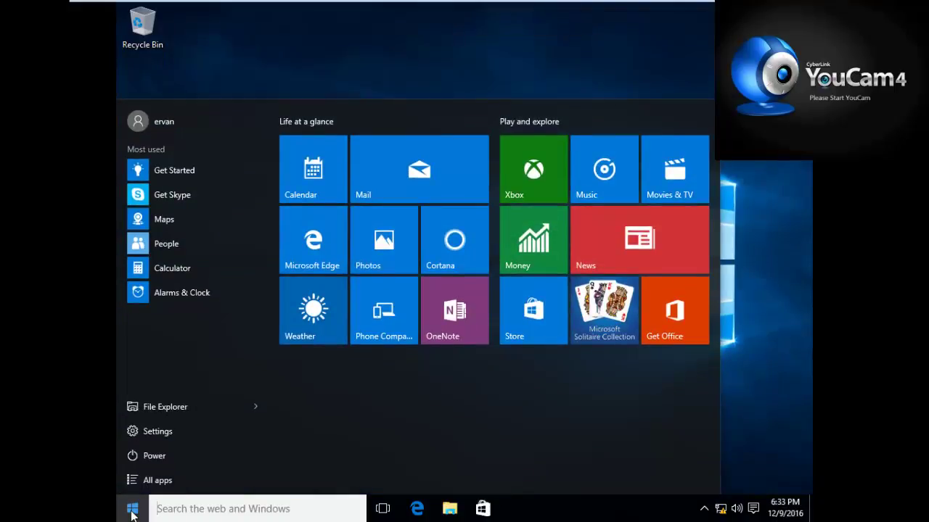
type("sec")
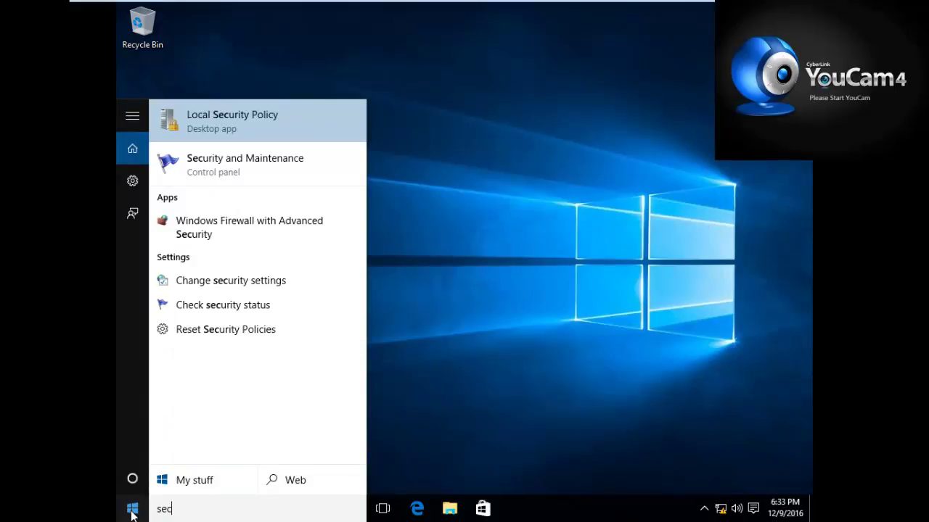
key("BackSpace")
key("BackSpace")
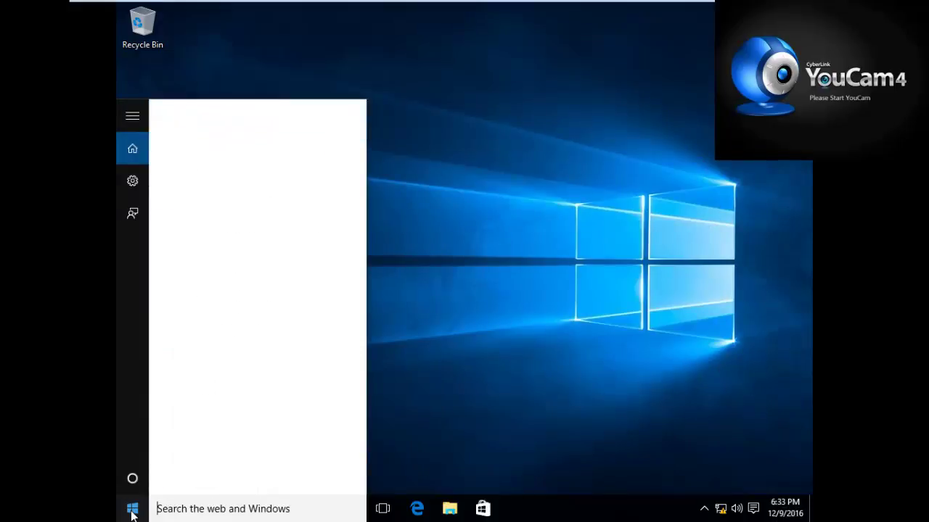
type("serv")
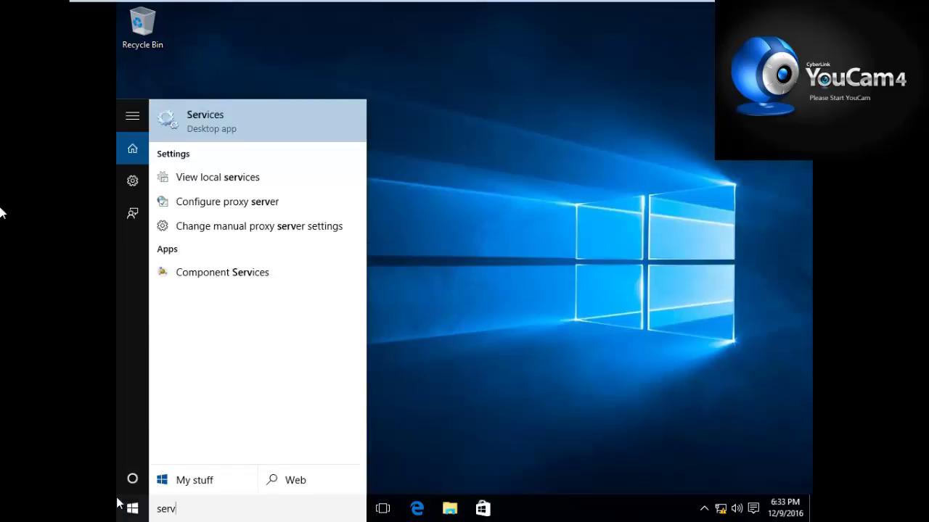
left_click(230, 116)
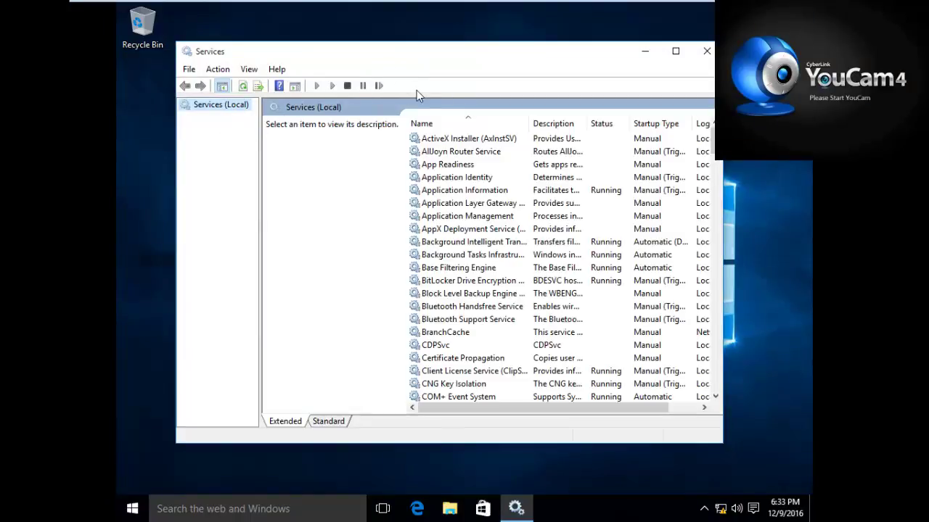
Start the Application Identity service from its properties and close the Services window.
left_click(460, 180)
double_click(460, 180)
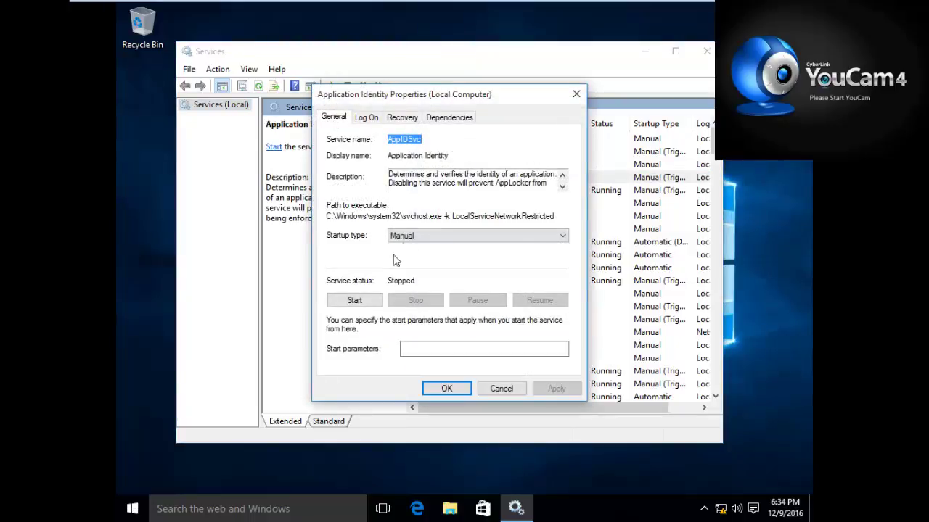
left_click(352, 302)
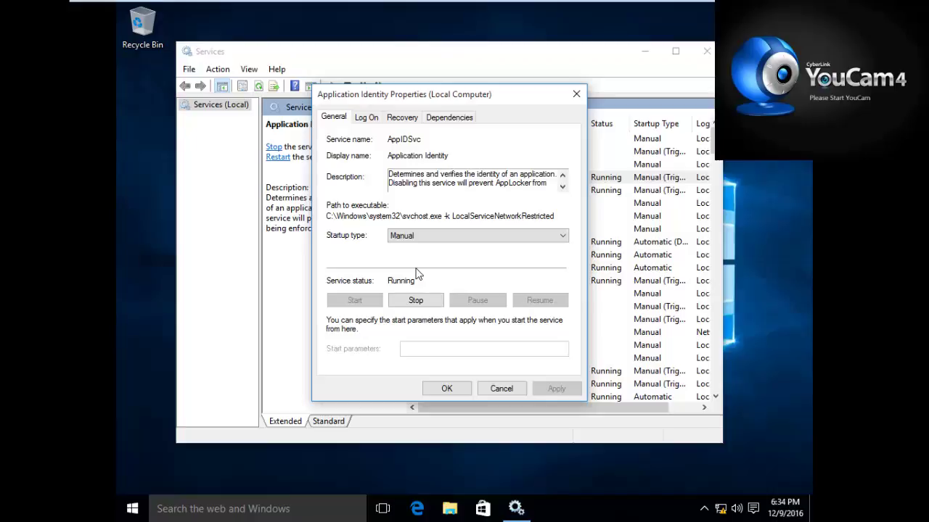
left_click(446, 389)
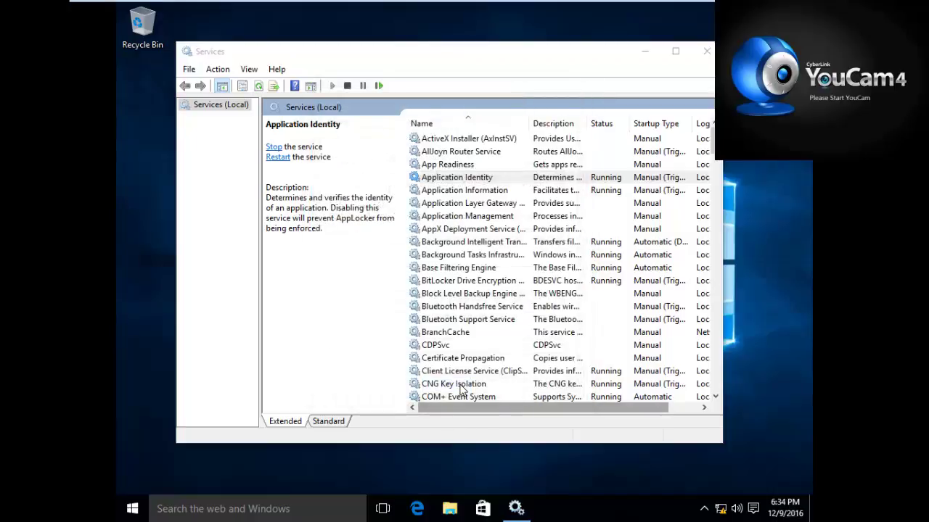
left_click(707, 52)
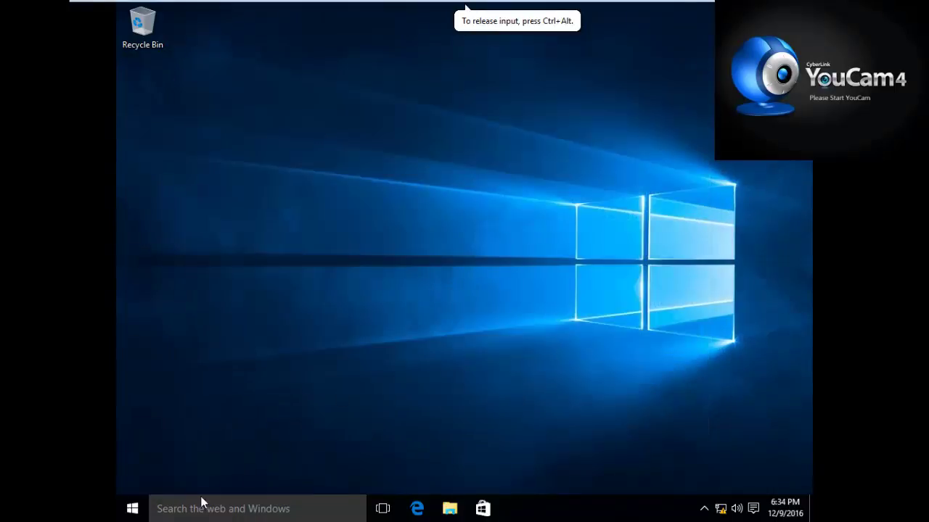
Try to add another user to this PC under Family & other users in the account settings, and close Settings.
left_click(125, 514)
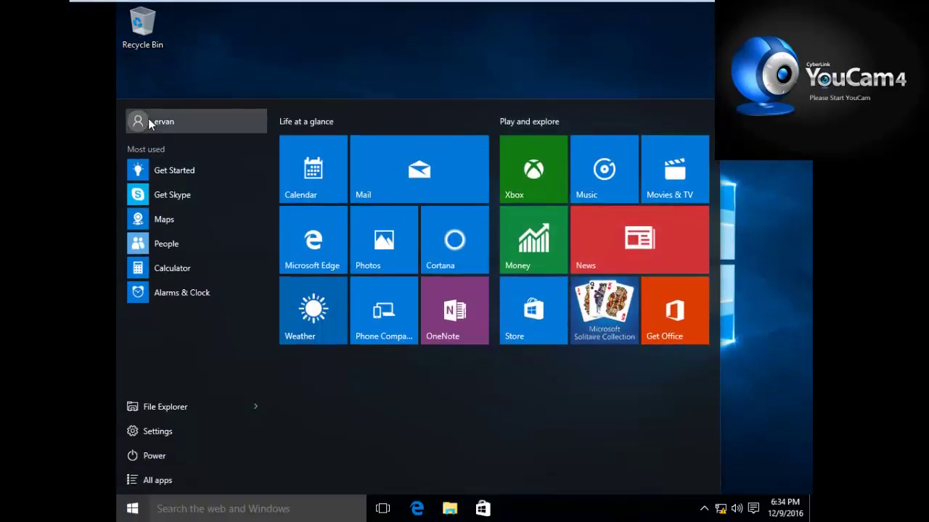
left_click(149, 123)
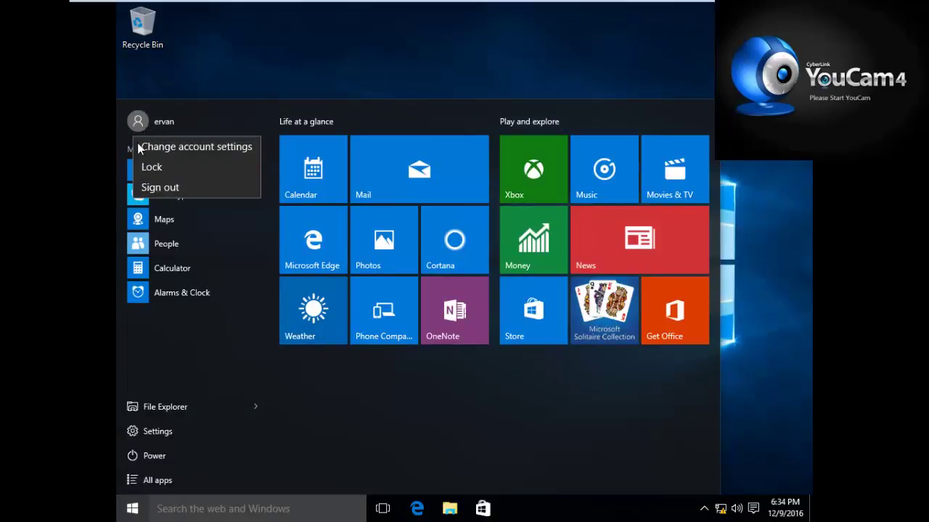
left_click(137, 148)
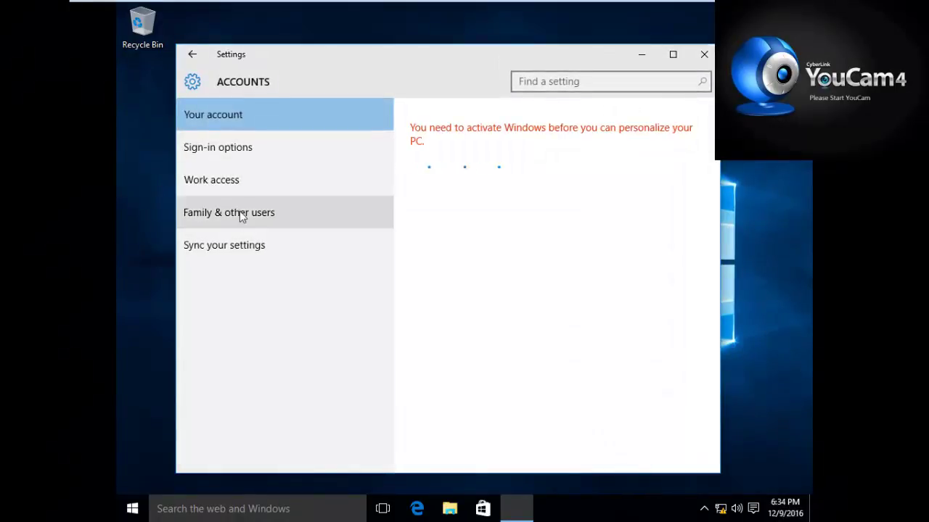
left_click(289, 215)
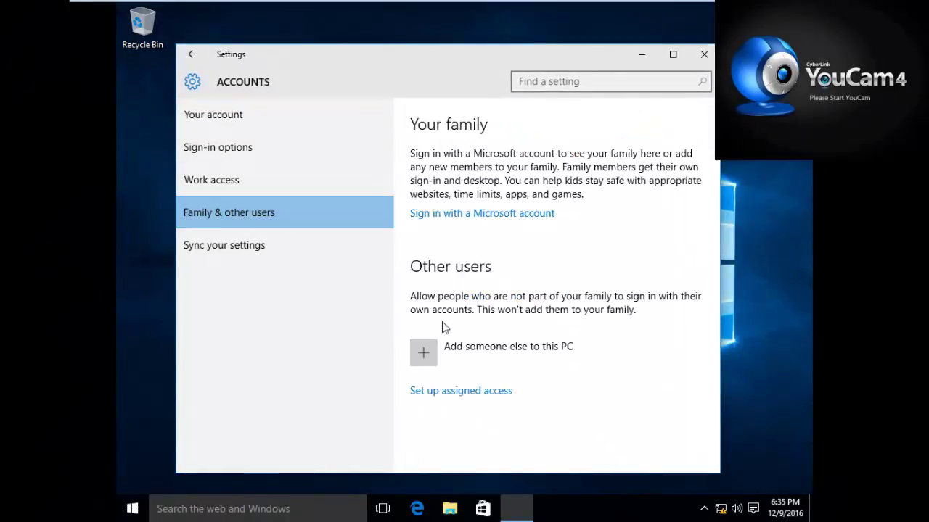
left_click(429, 355)
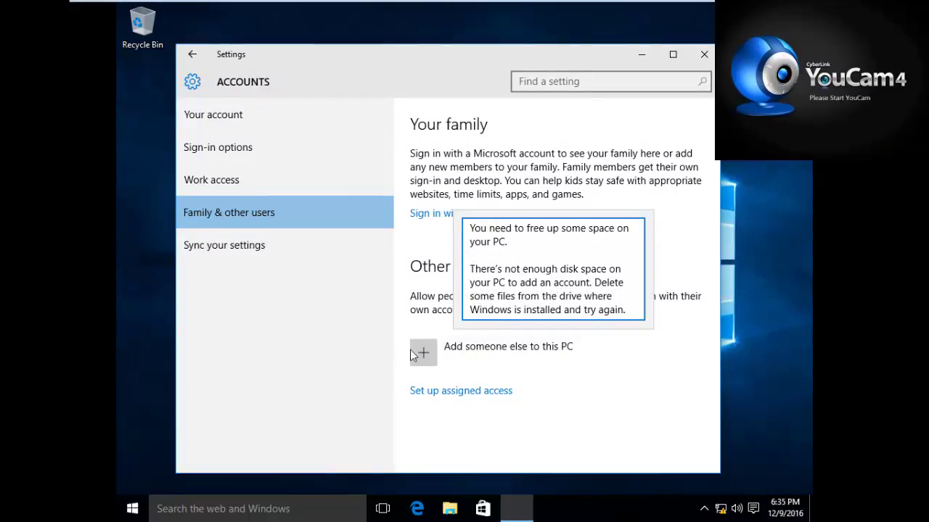
left_click(367, 344)
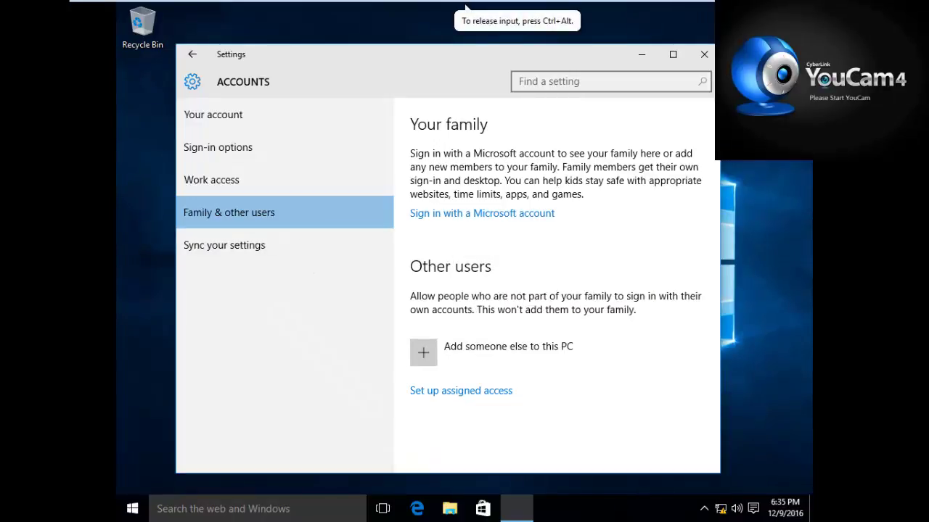
left_click(704, 54)
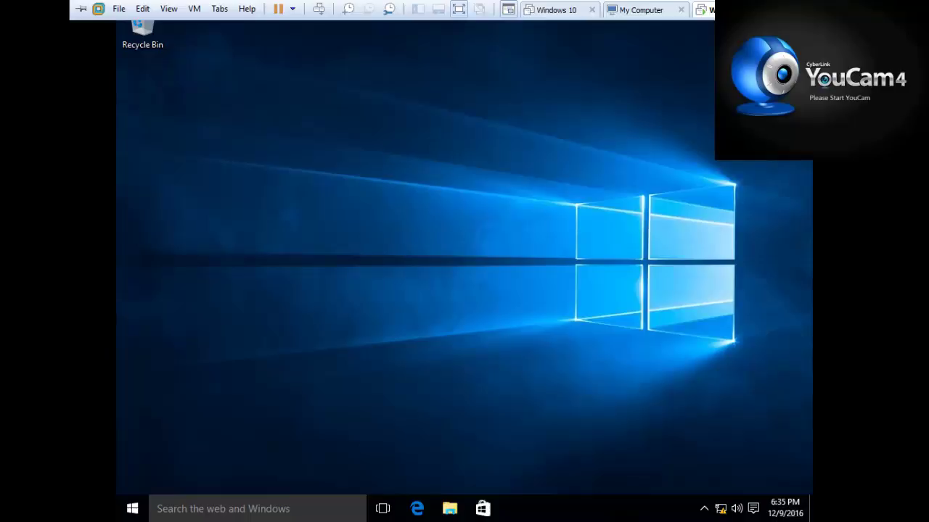
key("ctrl+alt+Return")
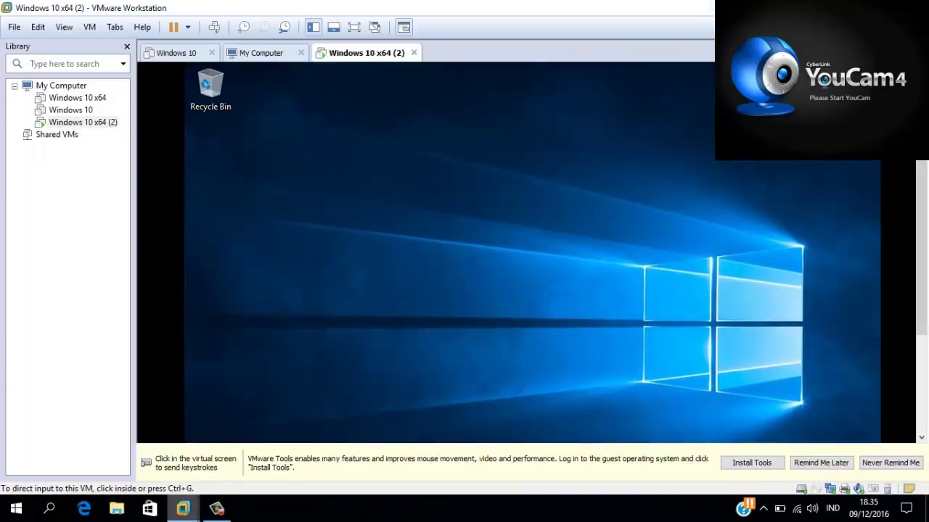
left_click(216, 508)
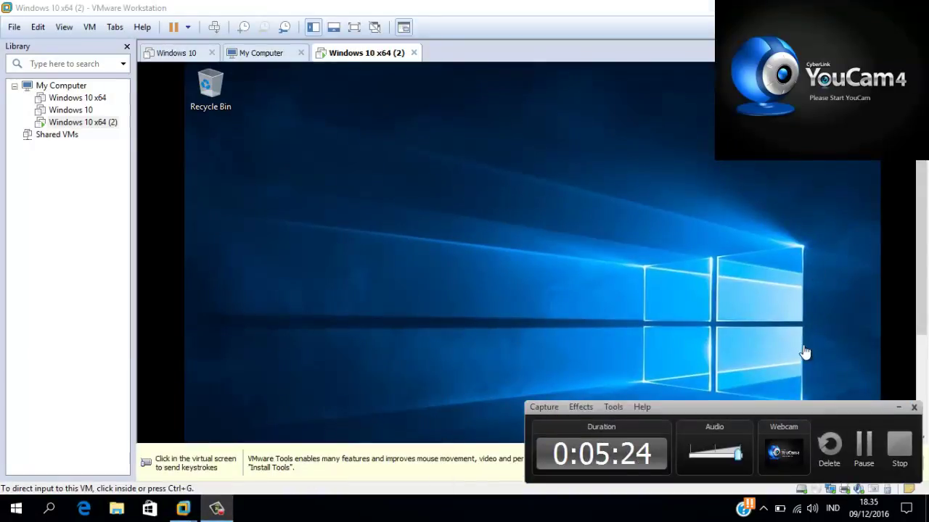